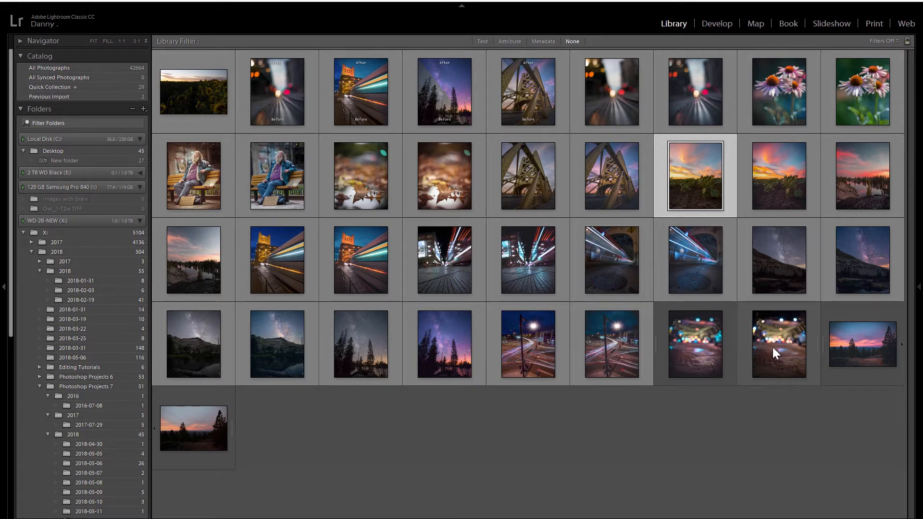
Remove the virtual copies of the bokeh street photo and the pink sunset photo from the catalog.
{"action": "double_click", "coordinate": [773, 348]}
{"action": "key", "text": "d"}
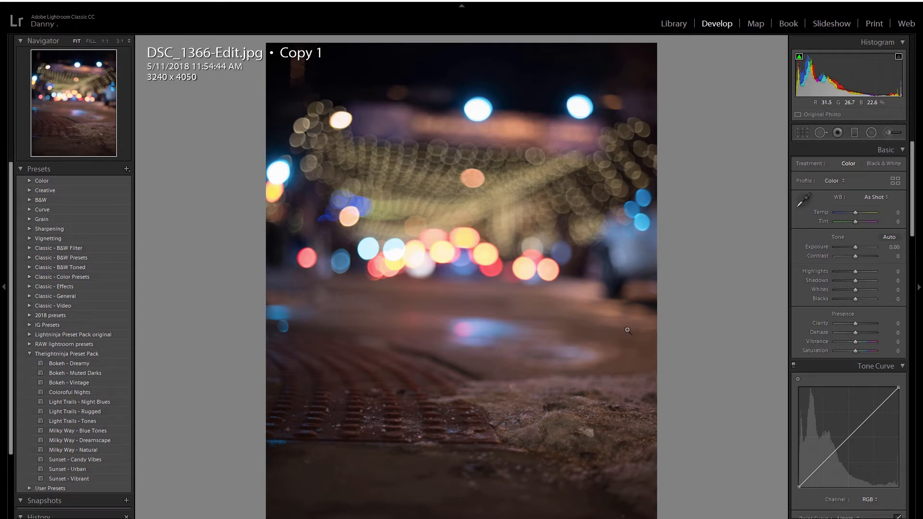
{"action": "key", "text": "g"}
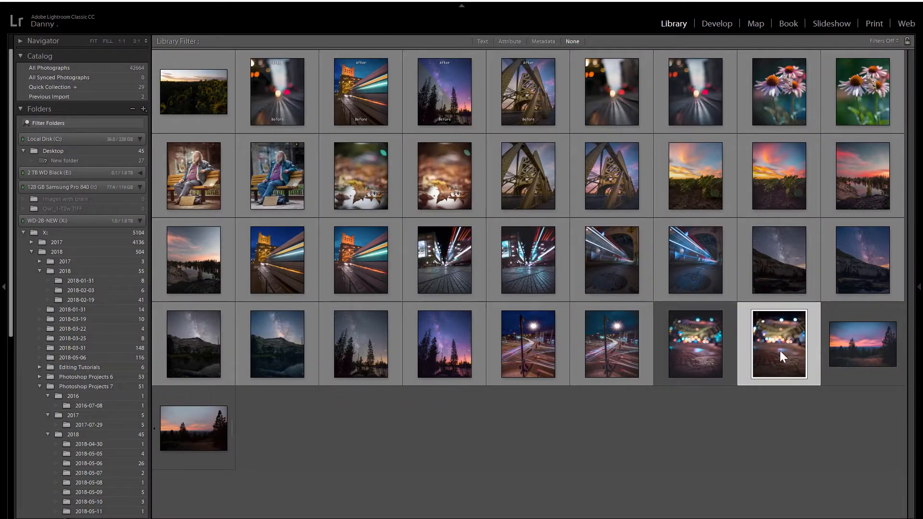
{"action": "key", "text": "Delete"}
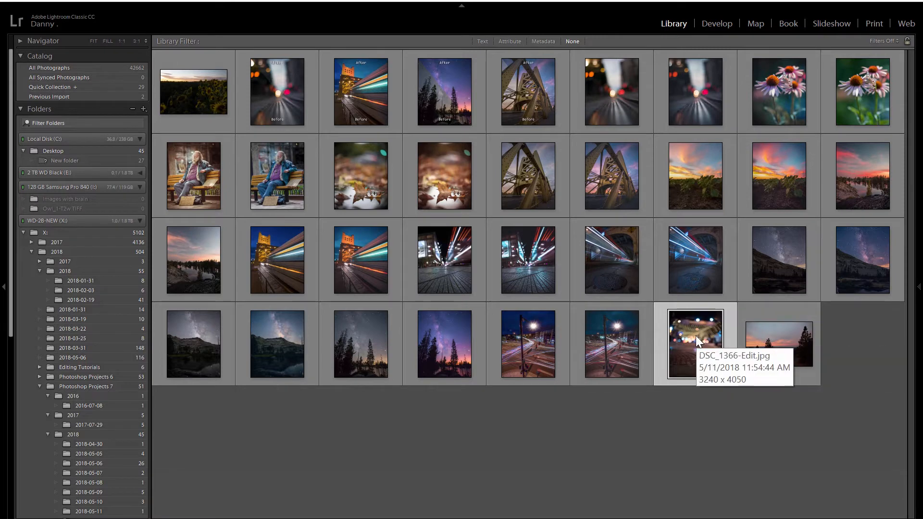
Apply the Bokeh - Muted Darks preset to DSC_1366-Edit.jpg and compare it side by side with its unedited virtual copy.
{"action": "key", "text": "d"}
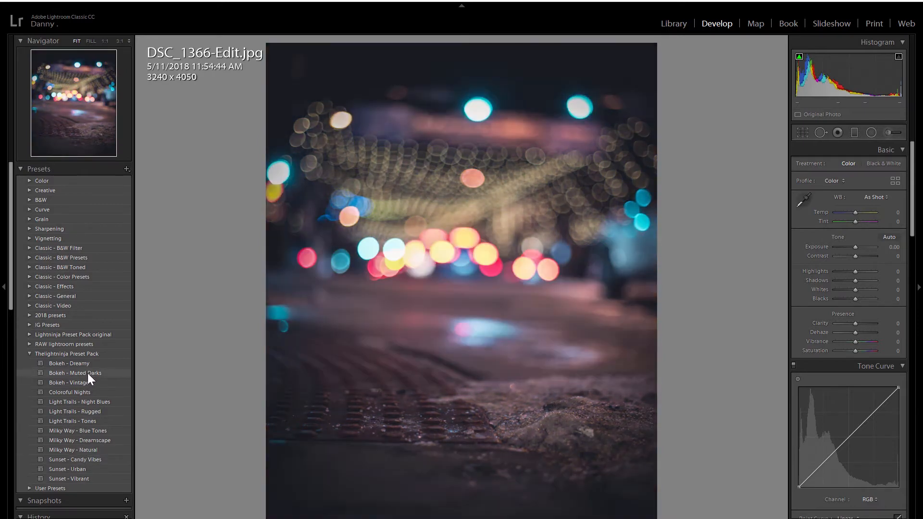
{"action": "left_click", "coordinate": [87, 373]}
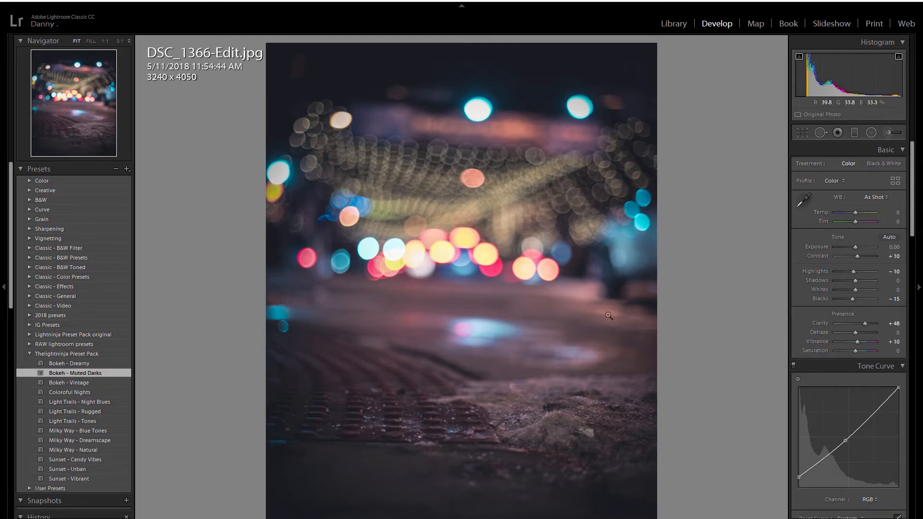
{"action": "key", "text": "c"}
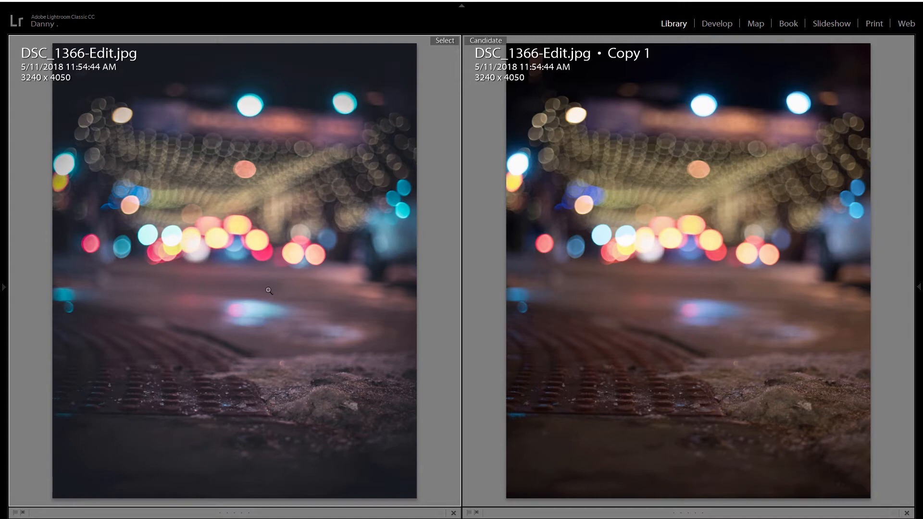
Paint over the textured ground in the foreground with the Adjustment Brush and set the brushed area's exposure to 1.83.
{"action": "key", "text": "d"}
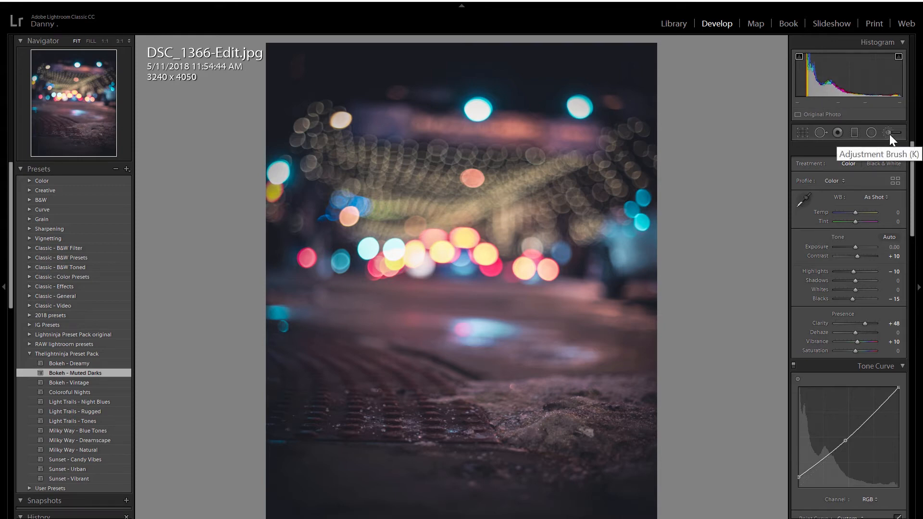
{"action": "key", "text": "k"}
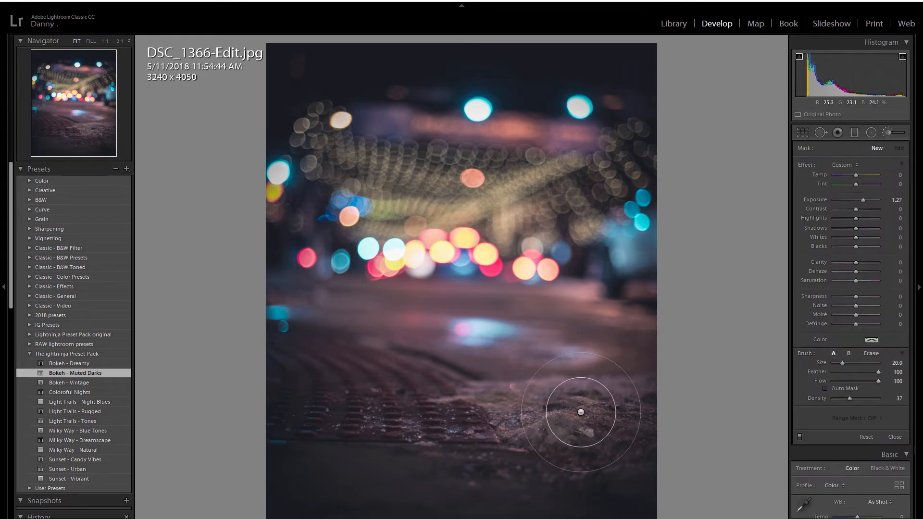
{"action": "mouse_move", "coordinate": [580, 411]}
{"action": "left_mouse_down"}
{"action": "mouse_move", "coordinate": [496, 404]}
{"action": "mouse_move", "coordinate": [368, 413]}
{"action": "mouse_move", "coordinate": [441, 433]}
{"action": "mouse_move", "coordinate": [540, 437]}
{"action": "mouse_move", "coordinate": [618, 412]}
{"action": "mouse_move", "coordinate": [370, 427]}
{"action": "left_mouse_up"}
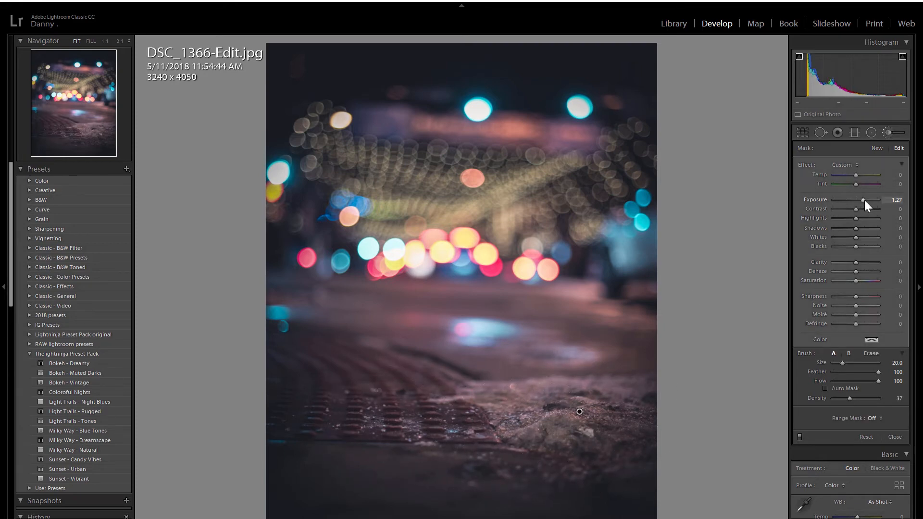
{"action": "left_click_drag", "start_coordinate": [863, 200], "coordinate": [867, 199]}
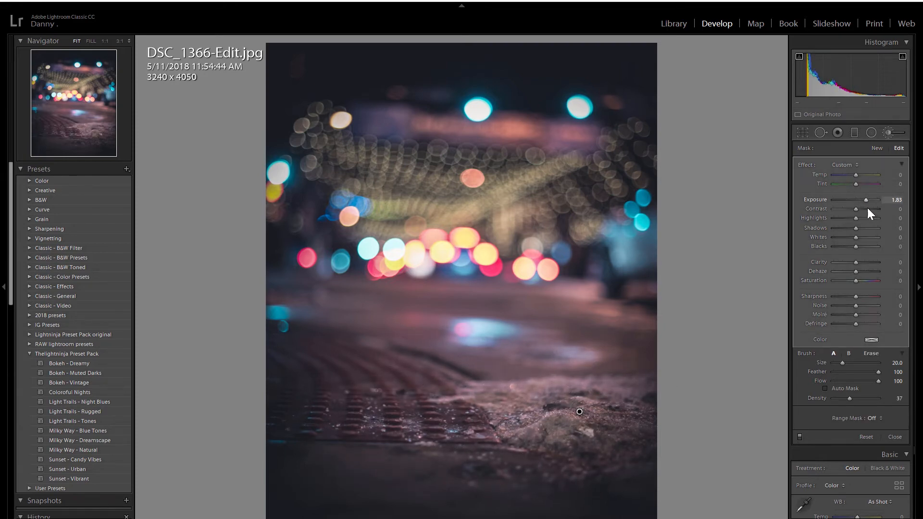
{"action": "left_click", "coordinate": [895, 437]}
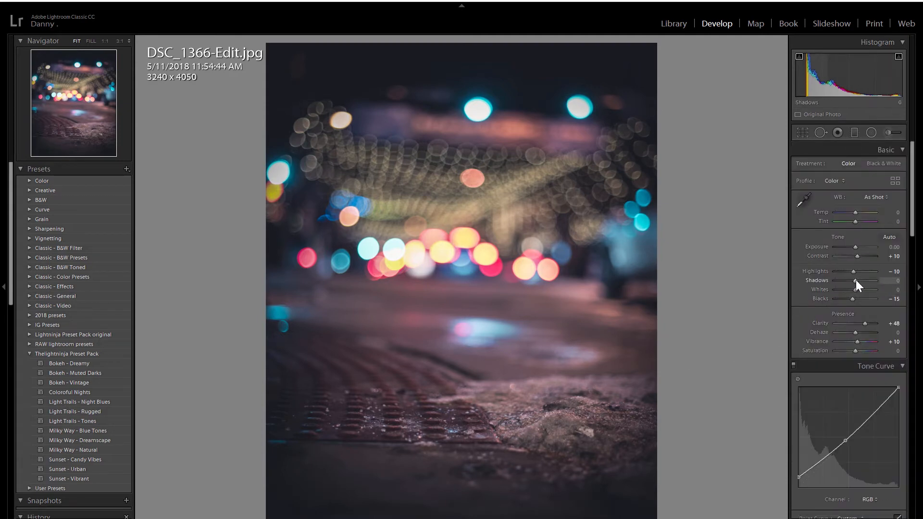
Set the bokeh photo's shadows to +52, contrast to +36 and saturation to +19, and compare it with the unedited copy.
{"action": "left_click_drag", "start_coordinate": [855, 280], "coordinate": [863, 255]}
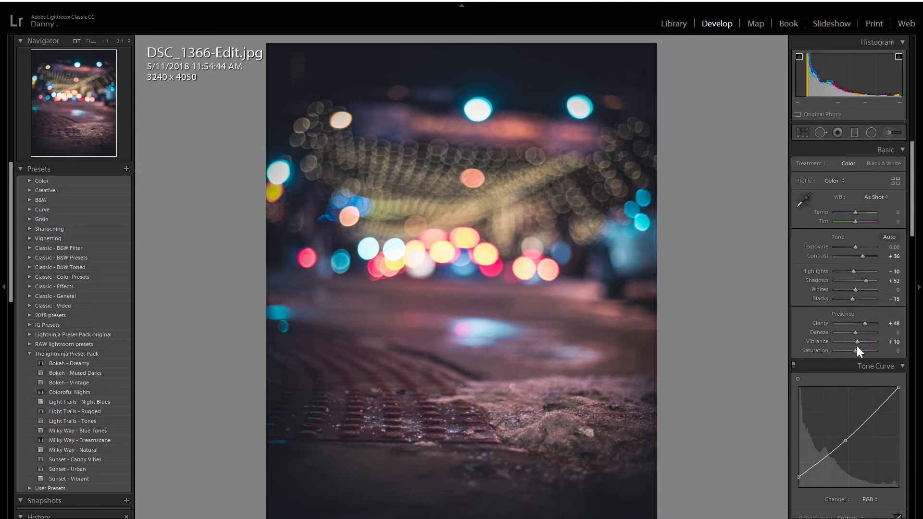
{"action": "left_click_drag", "start_coordinate": [855, 350], "coordinate": [858, 350]}
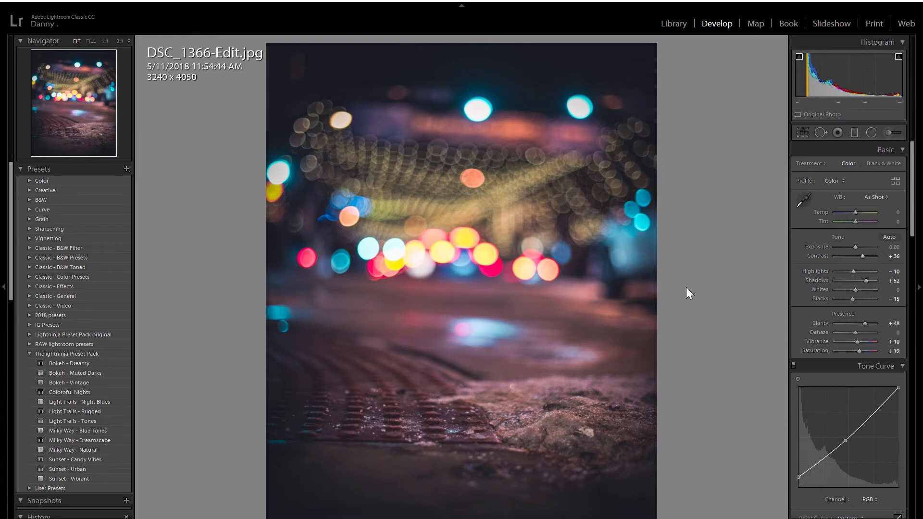
{"action": "key", "text": "c"}
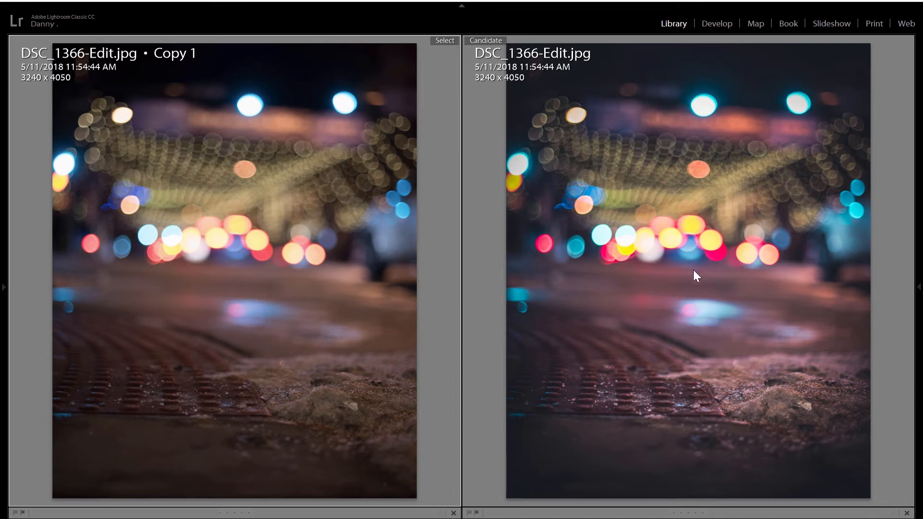
{"action": "key", "text": "g"}
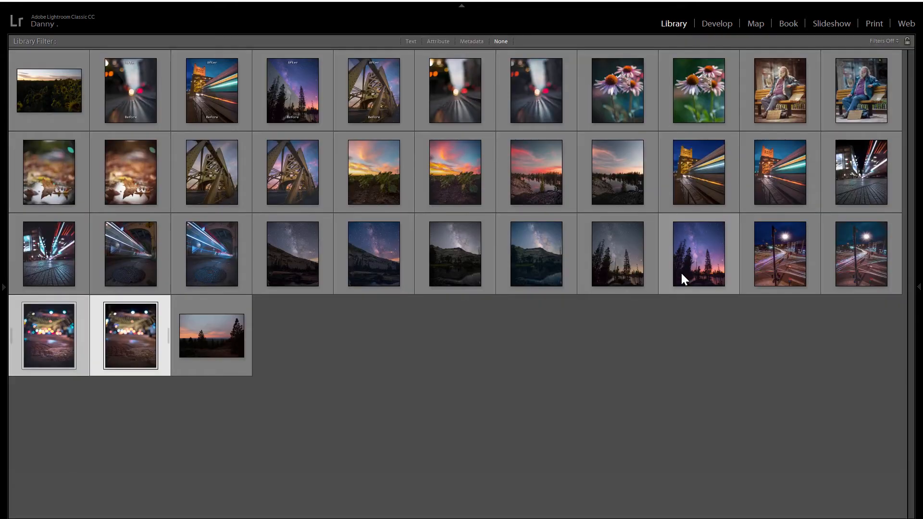
Apply the Light Trails - Rugged preset to the sunset photo untitled (1 of 1)-2.tif.
{"action": "left_click", "coordinate": [224, 331]}
{"action": "key", "text": "e"}
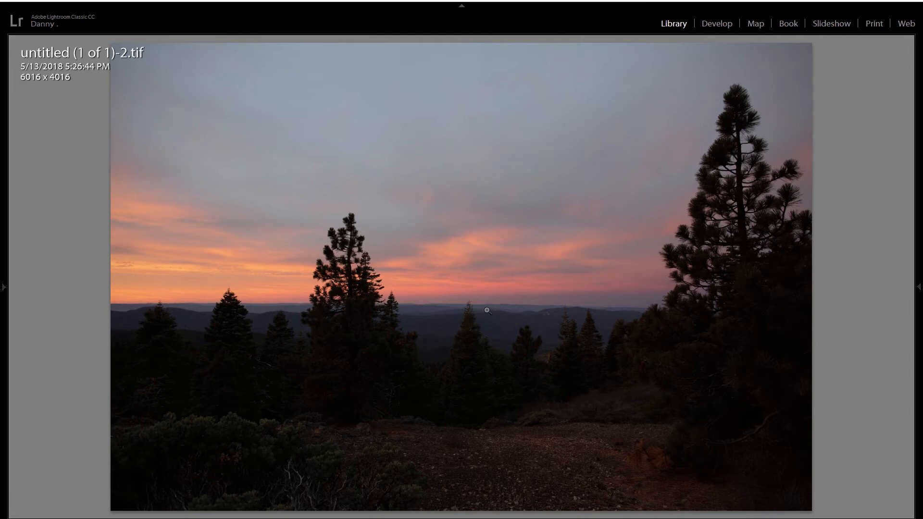
{"action": "key", "text": "d"}
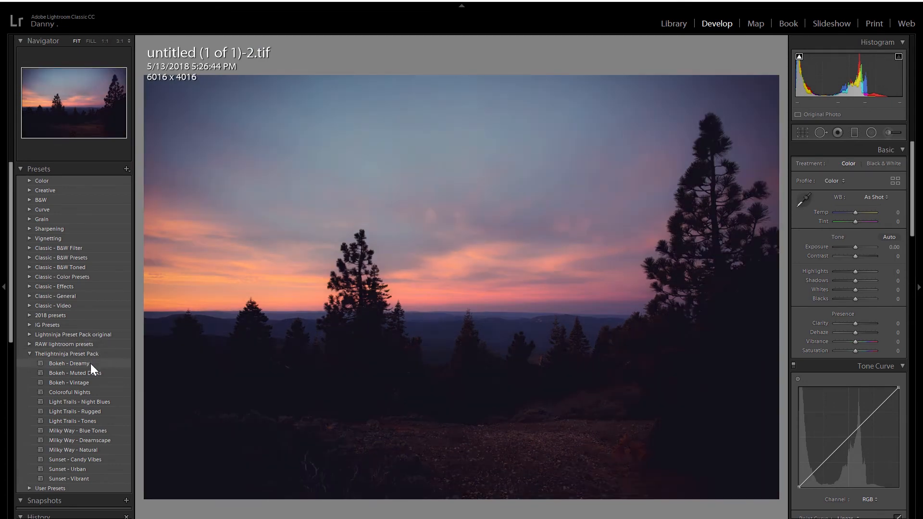
{"action": "left_click", "coordinate": [94, 370]}
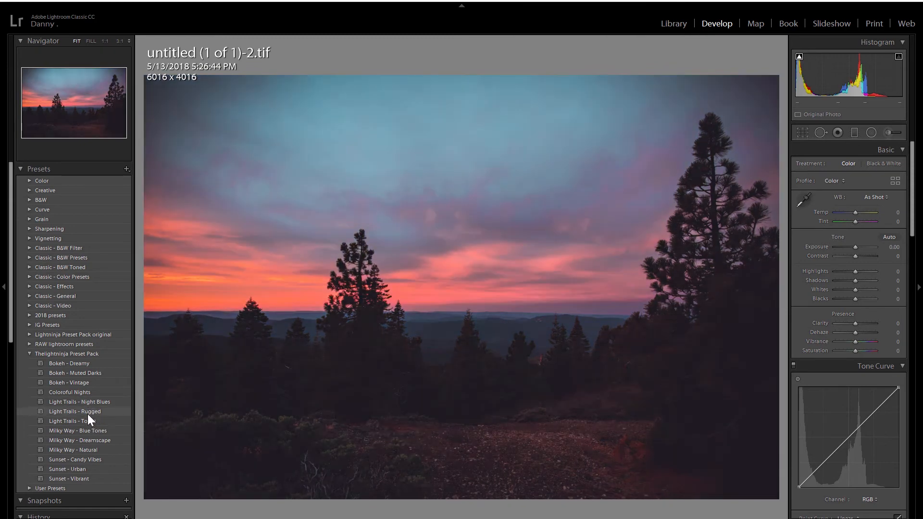
{"action": "left_click", "coordinate": [88, 414]}
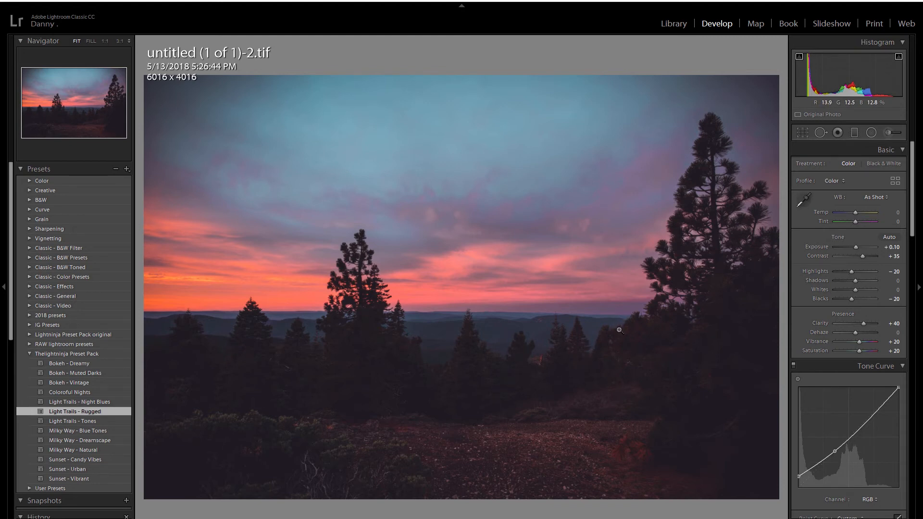
Brighten the sunset photo's foreground with a horizontal graduated filter at exposure 1.83, extending its fade upward into the sky.
{"action": "left_click", "coordinate": [854, 133]}
{"action": "left_click_drag", "start_coordinate": [597, 439], "coordinate": [620, 254]}
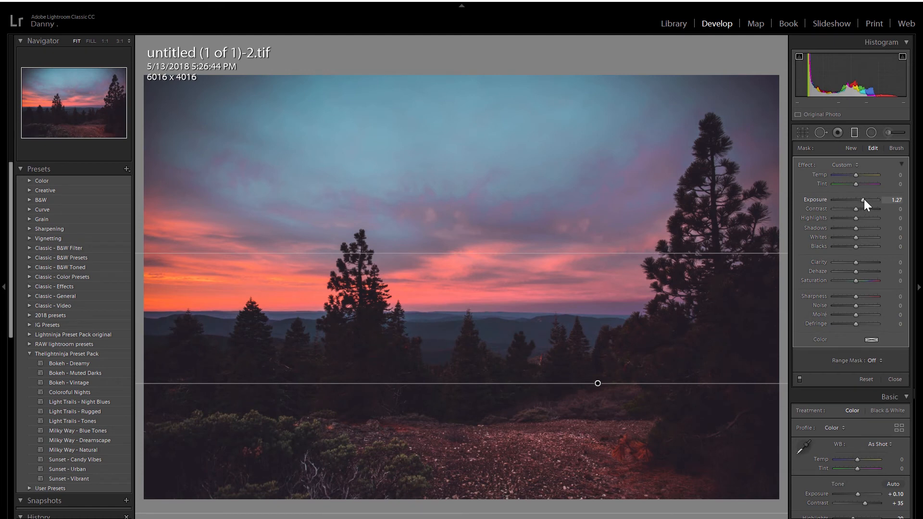
{"action": "left_click_drag", "start_coordinate": [864, 199], "coordinate": [867, 199]}
{"action": "left_click_drag", "start_coordinate": [663, 387], "coordinate": [663, 375]}
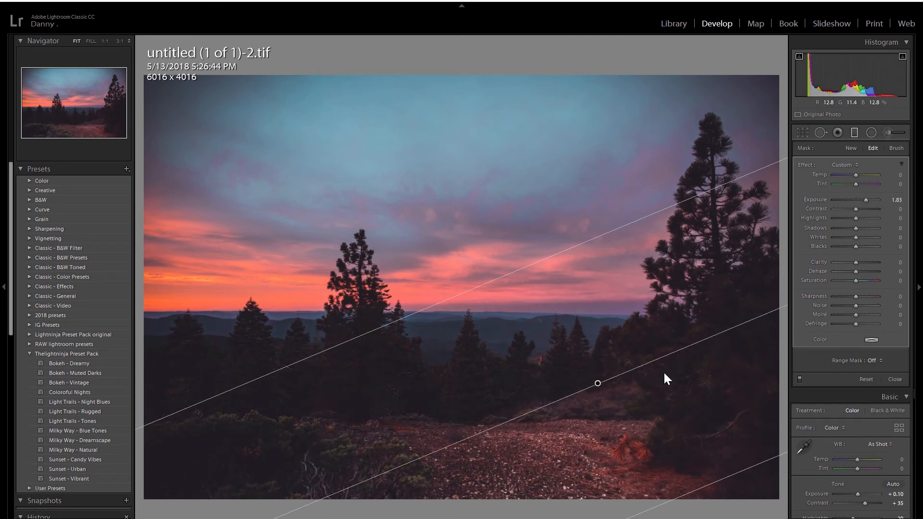
{"action": "key", "text": "ctrl+z"}
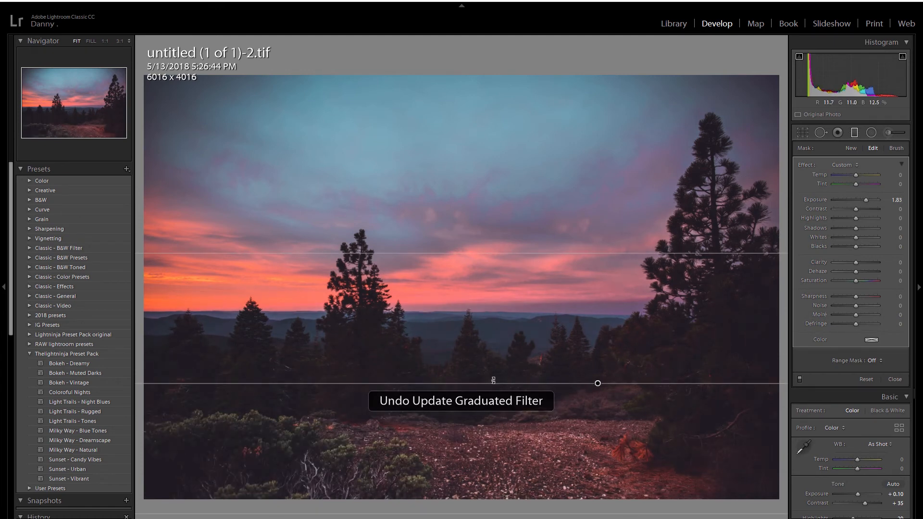
{"action": "left_click_drag", "start_coordinate": [535, 254], "coordinate": [537, 221]}
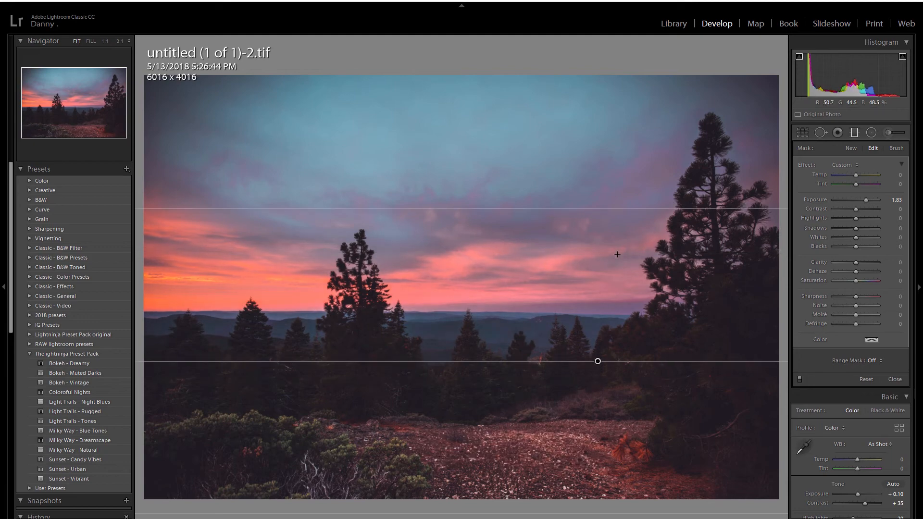
{"action": "left_click", "coordinate": [895, 378]}
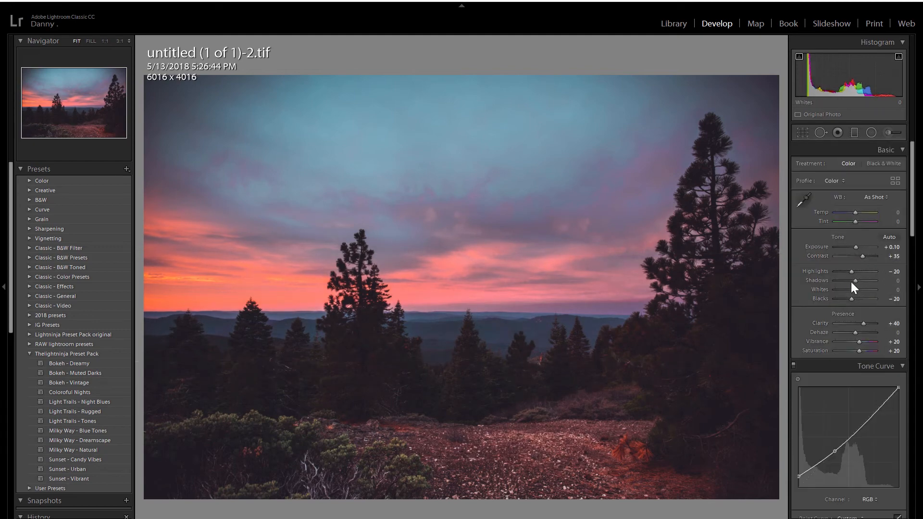
Set the sunset photo's shadows to +38, tint to -19 and contrast to +52.
{"action": "left_click_drag", "start_coordinate": [855, 280], "coordinate": [863, 283]}
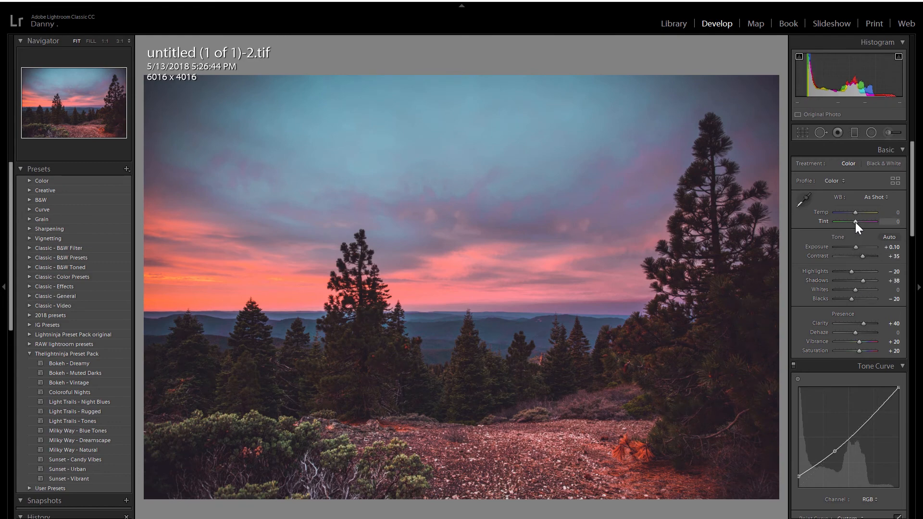
{"action": "left_click_drag", "start_coordinate": [855, 222], "coordinate": [852, 223]}
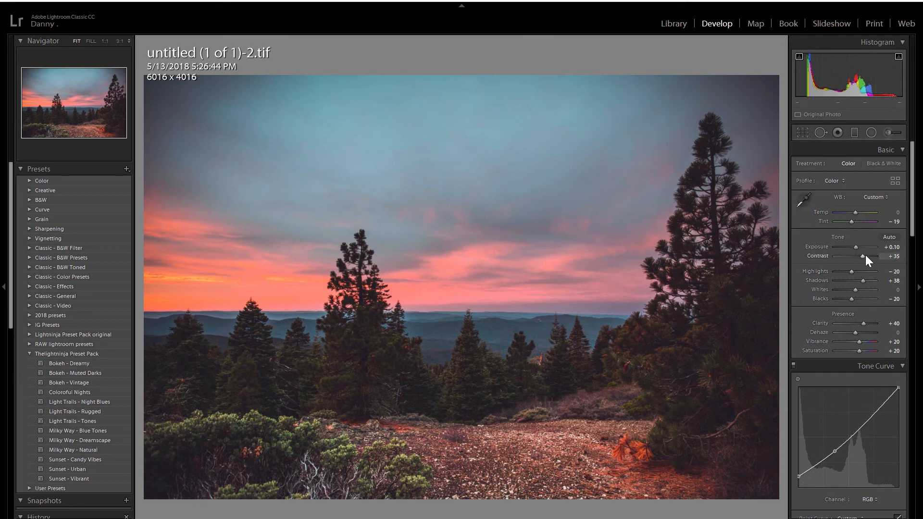
{"action": "left_click_drag", "start_coordinate": [863, 255], "coordinate": [867, 257]}
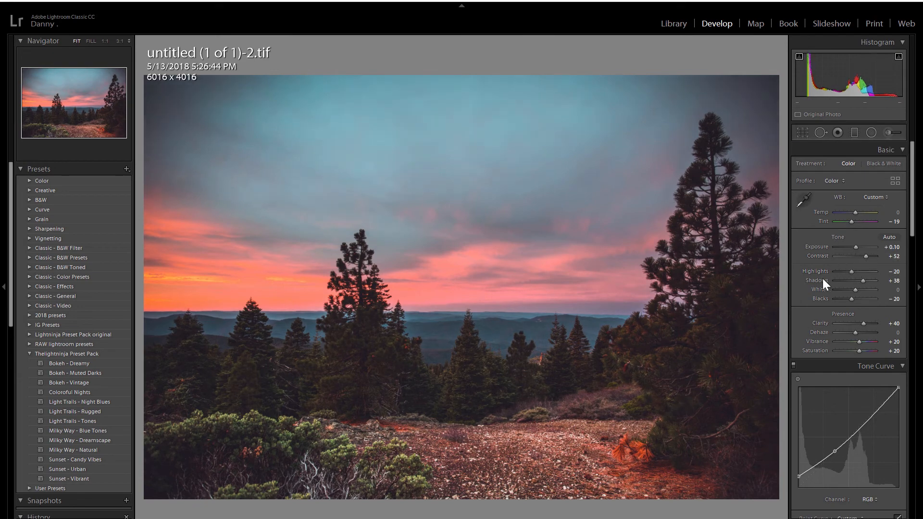
Create a virtual copy of the sunset photo, reset its edits, and compare it side by side with the edited version.
{"action": "right_click", "coordinate": [569, 252]}
{"action": "left_click", "coordinate": [656, 414]}
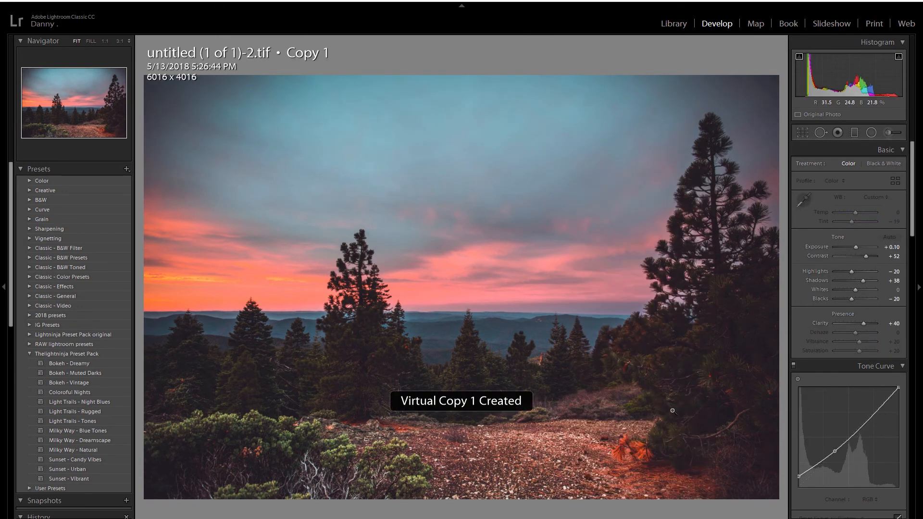
{"action": "key", "text": "ctrl+shift+r"}
{"action": "key", "text": "c"}
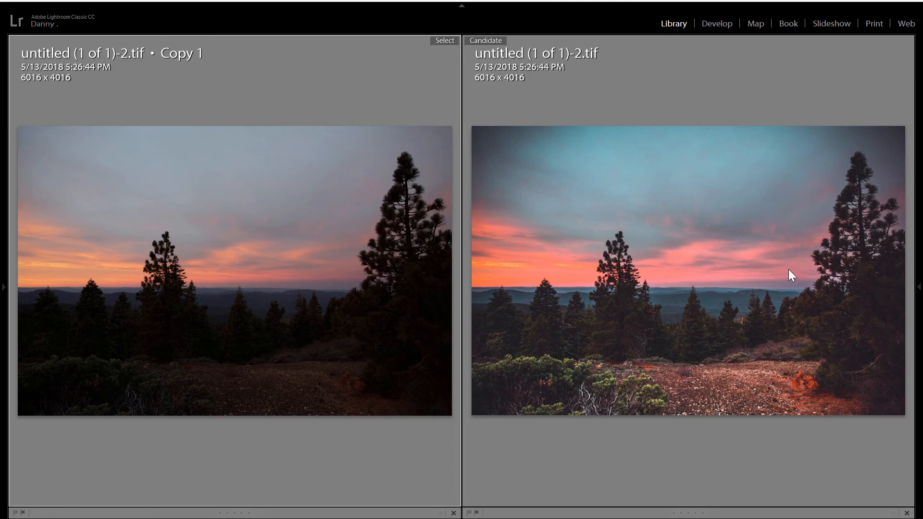
{"action": "key", "text": "g"}
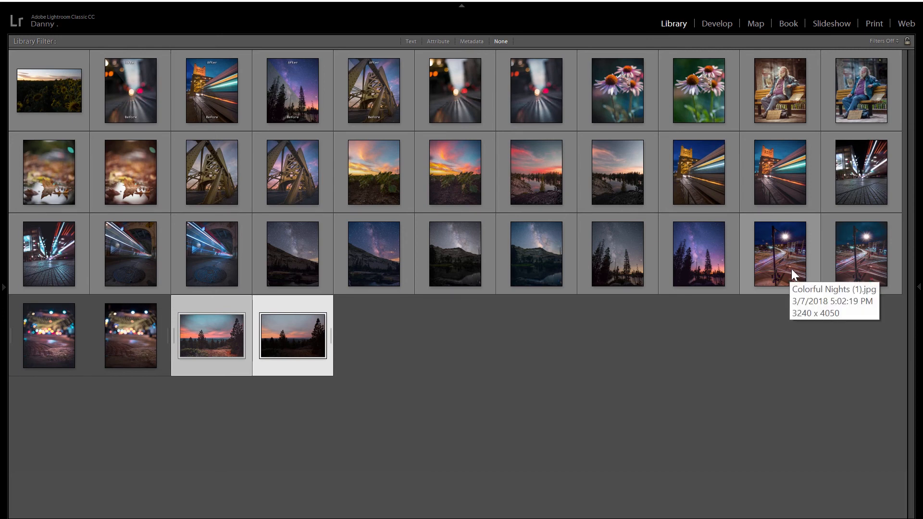